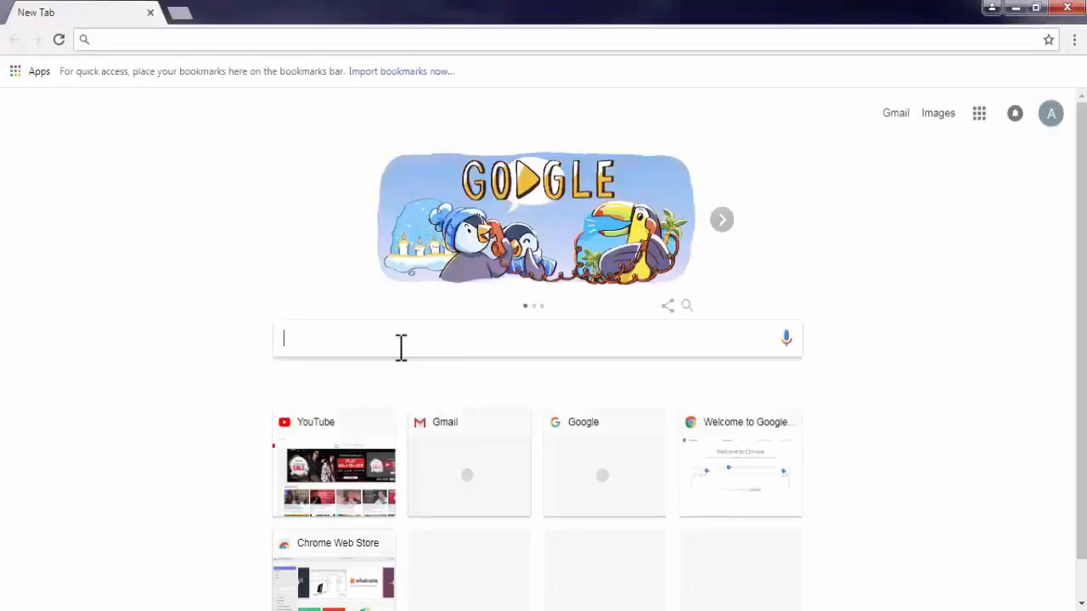
Search the web for "faststone" and open the official FastStone website
text(fast)
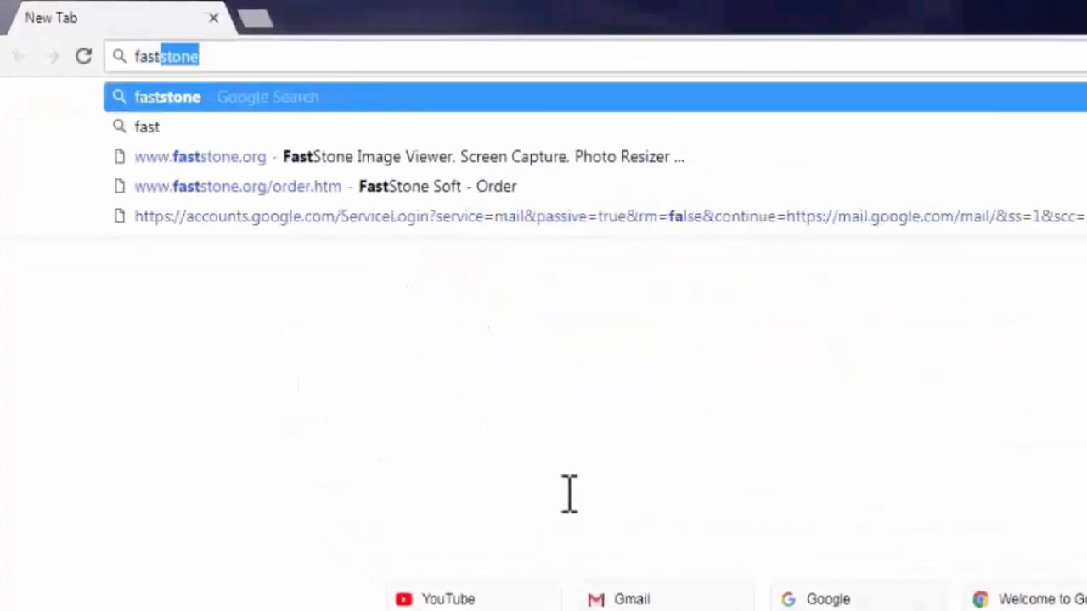
text(stone)
key(Return)
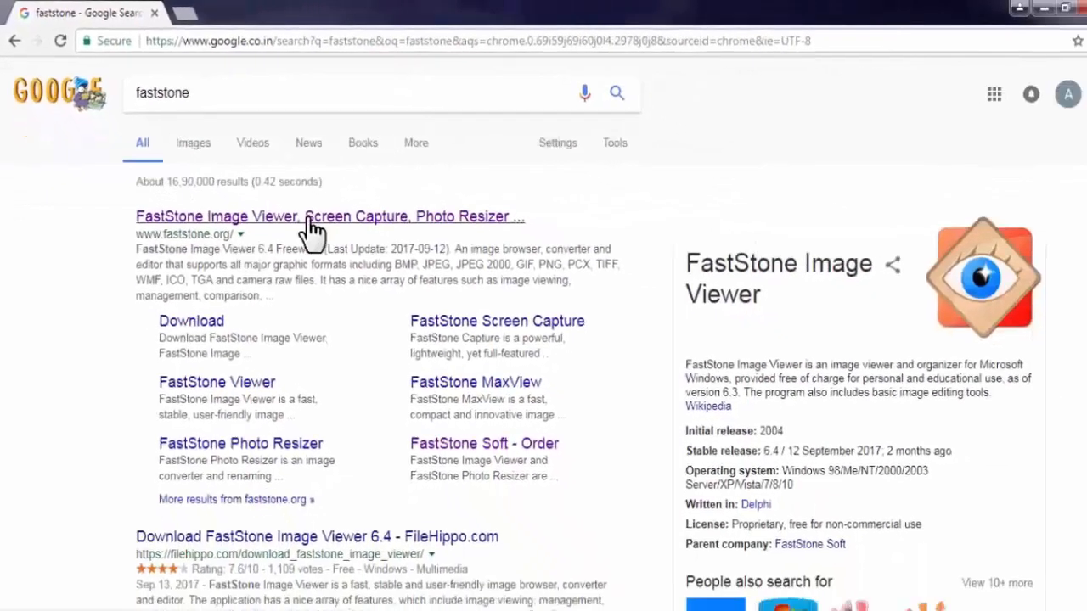
click(311, 222)
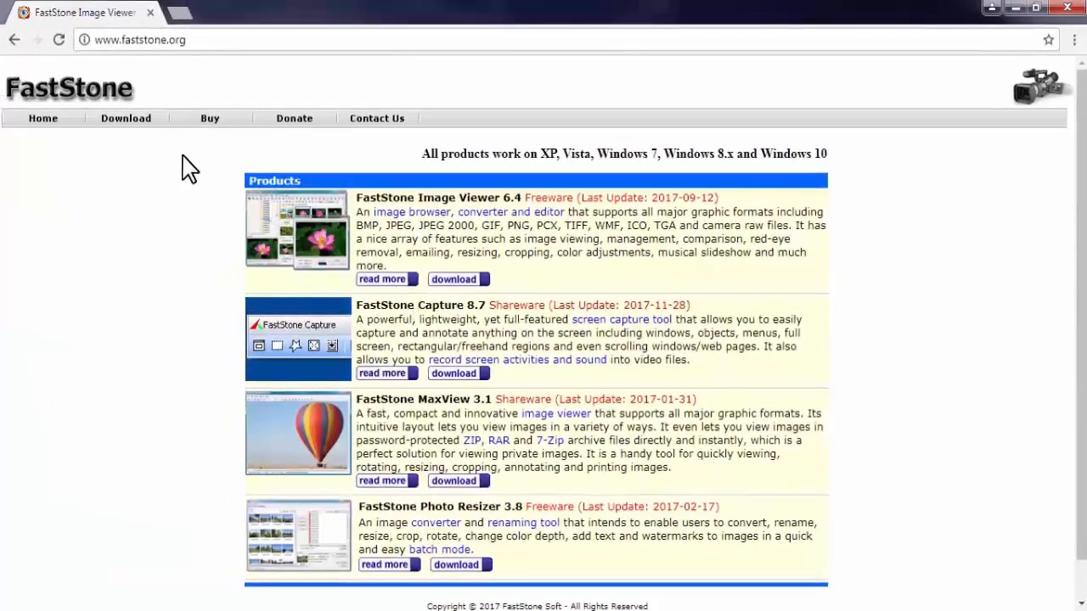
Check on the FastStone order page which licence Photo Resizer needs for personal use, and return to the home page
click(210, 120)
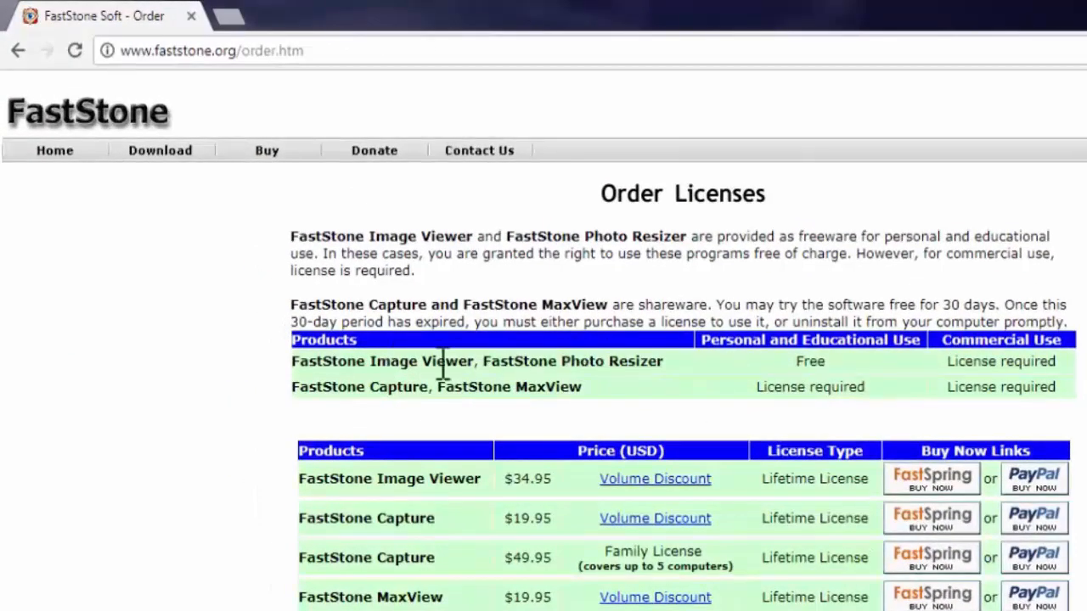
drag(485, 361, 671, 371)
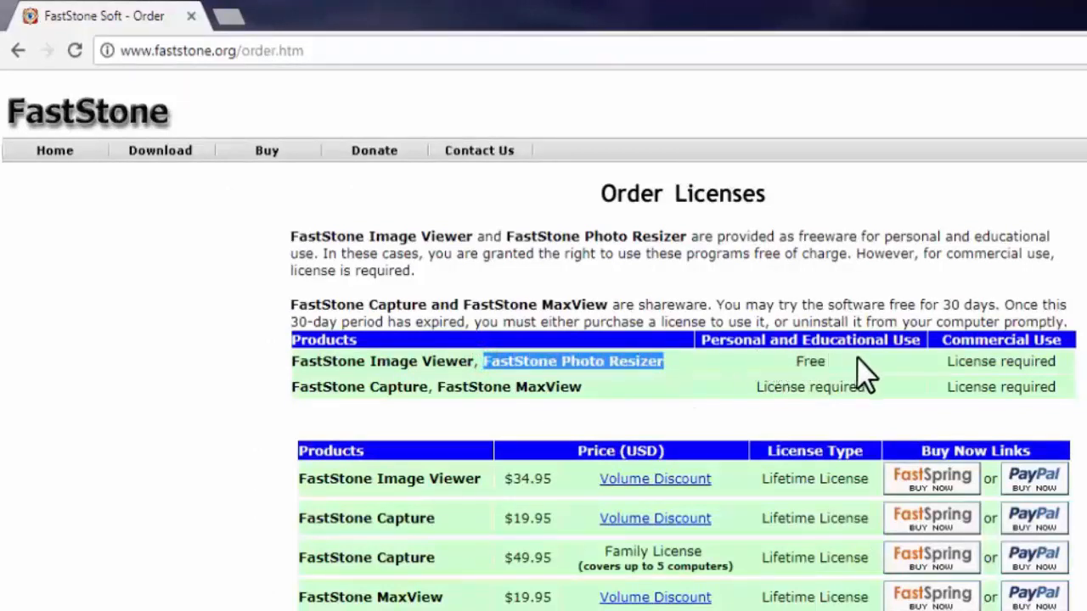
click(53, 153)
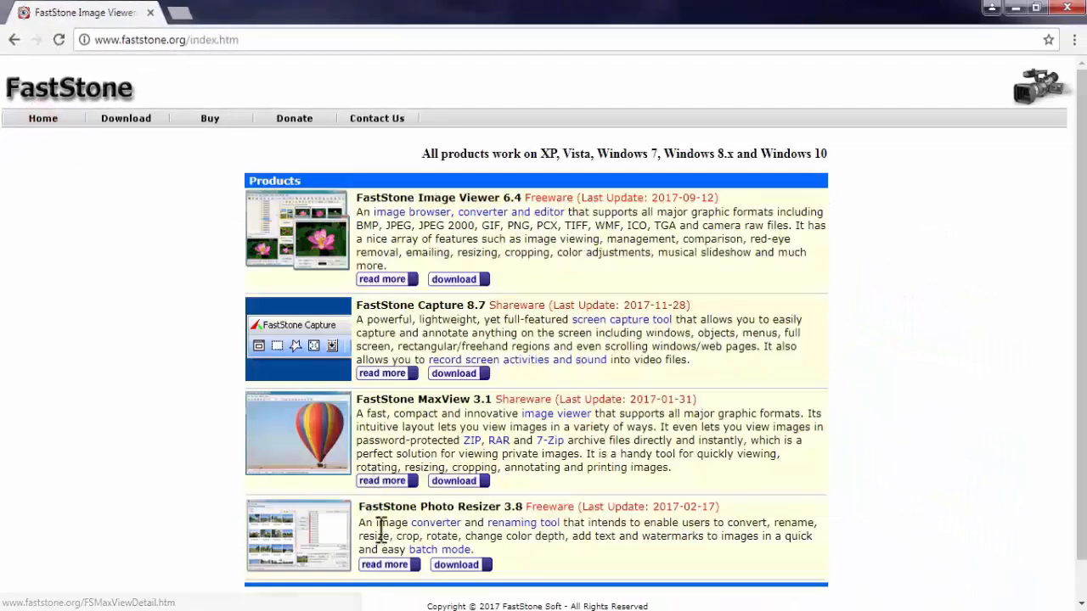
Download the exe installer of FastStone Photo Resizer 3.8
drag(361, 507, 508, 507)
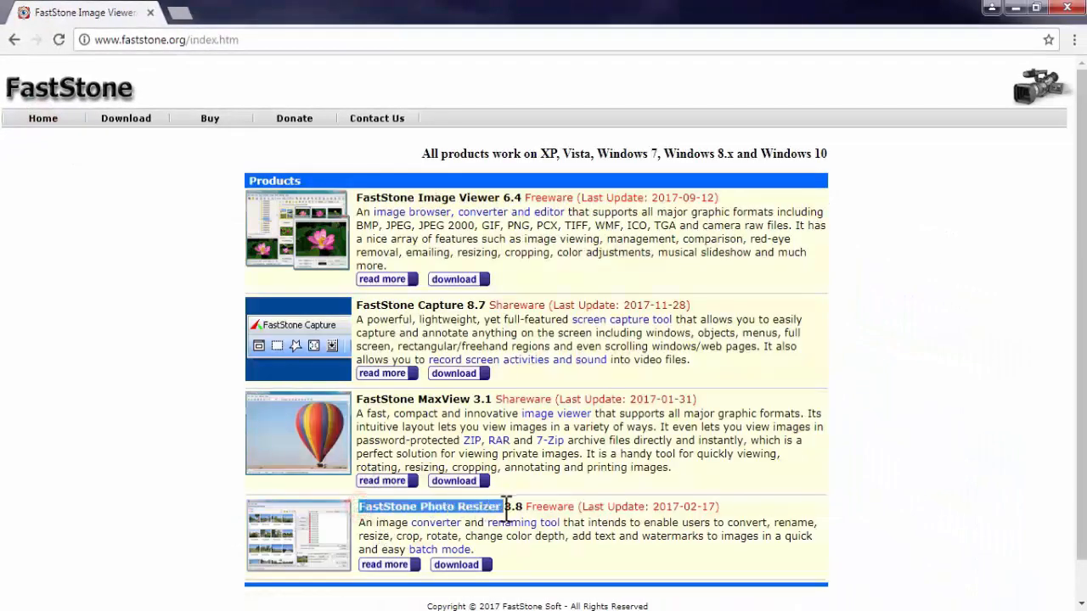
click(457, 567)
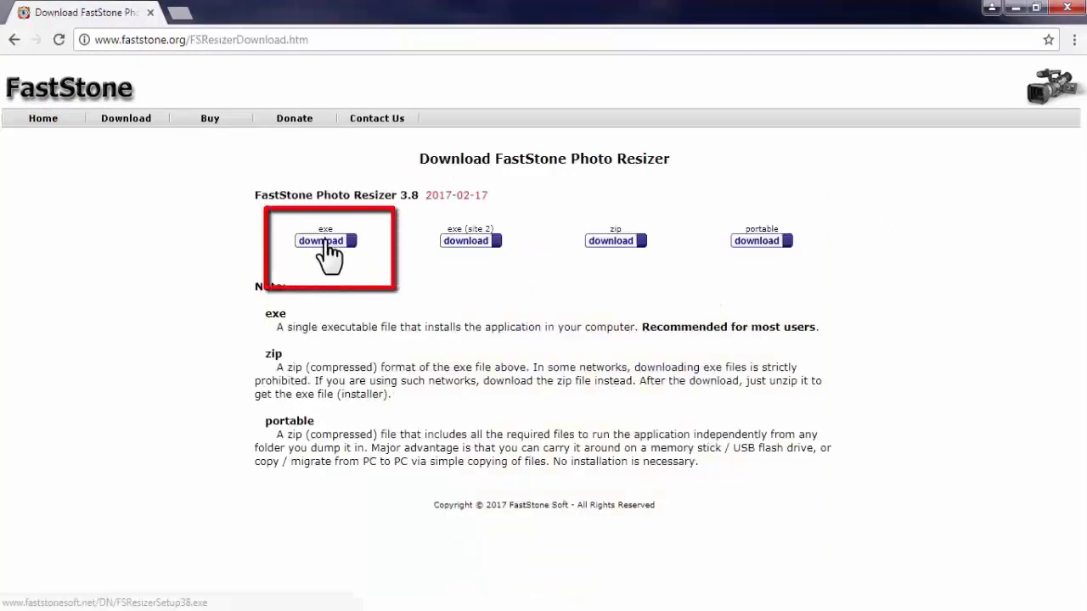
click(324, 242)
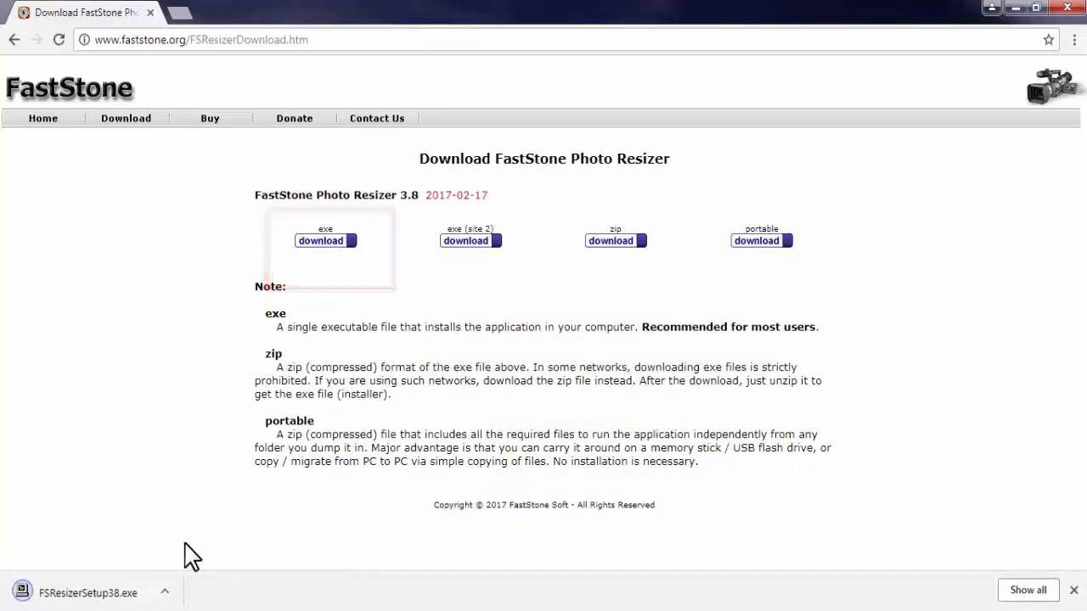
Switch to FastStone Photo Resizer and open the desktop's Photo folder as the source folder
click(1017, 9)
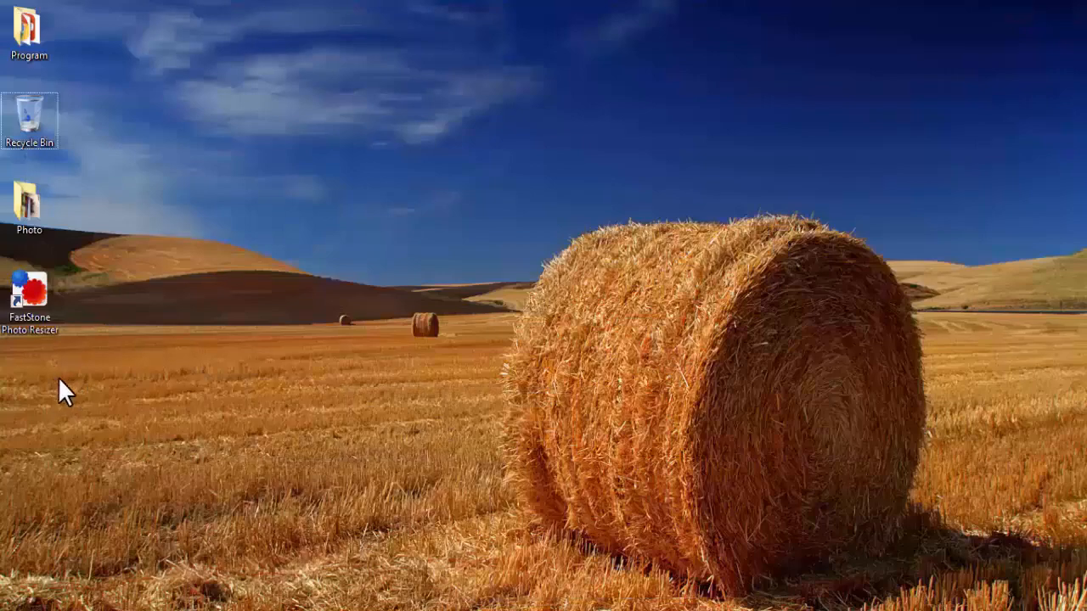
double_click(39, 294)
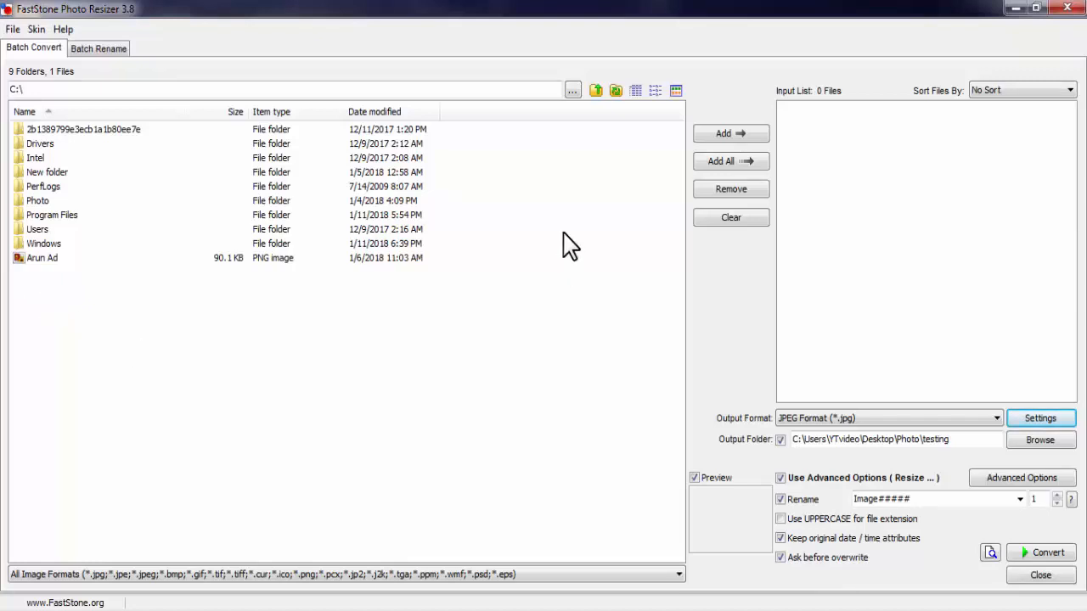
click(573, 91)
click(571, 91)
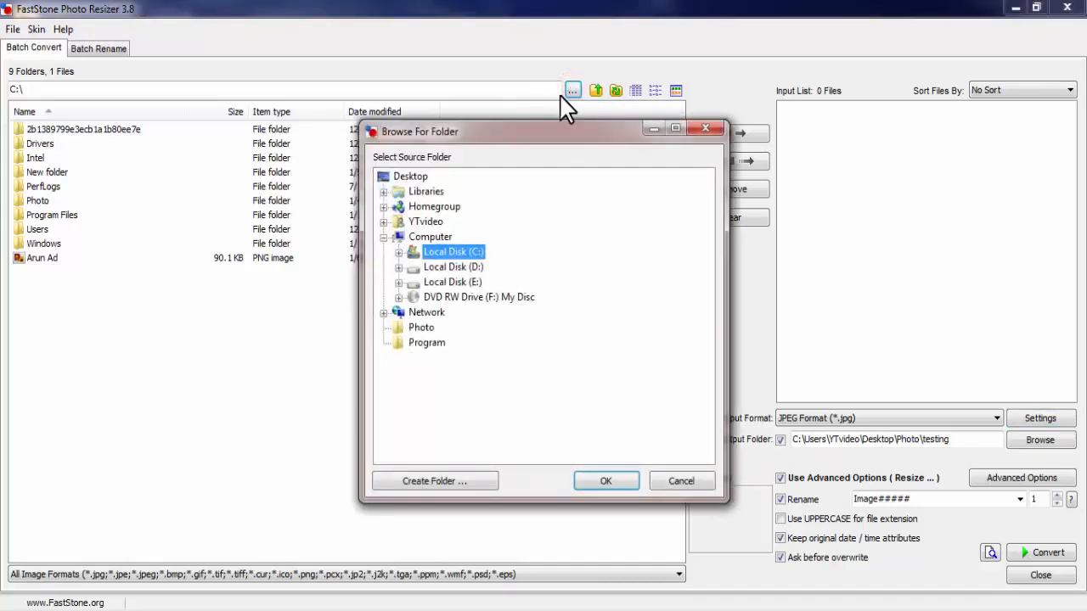
click(410, 176)
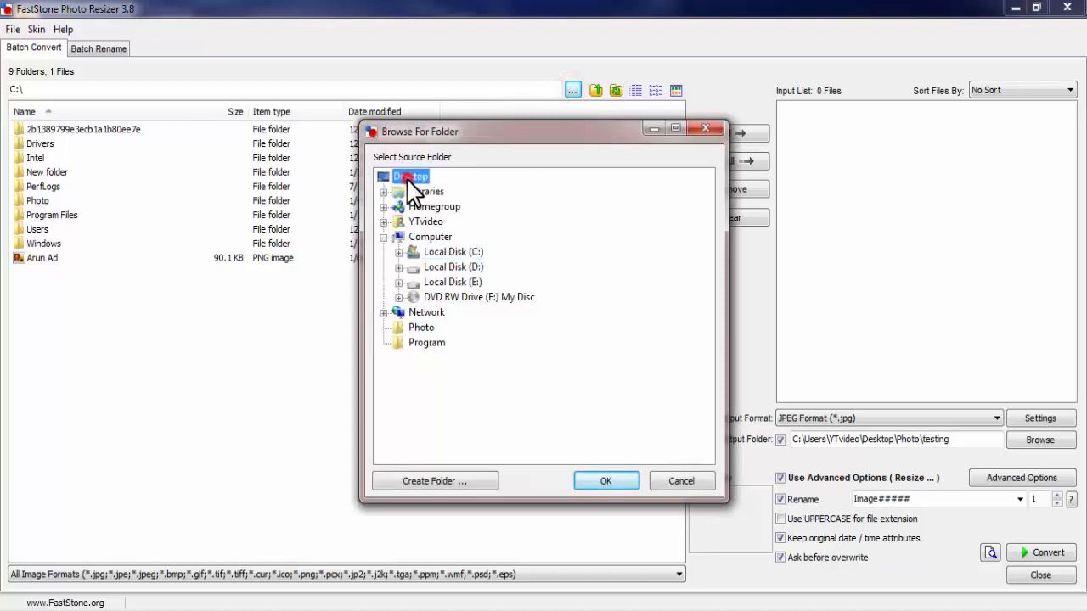
click(604, 487)
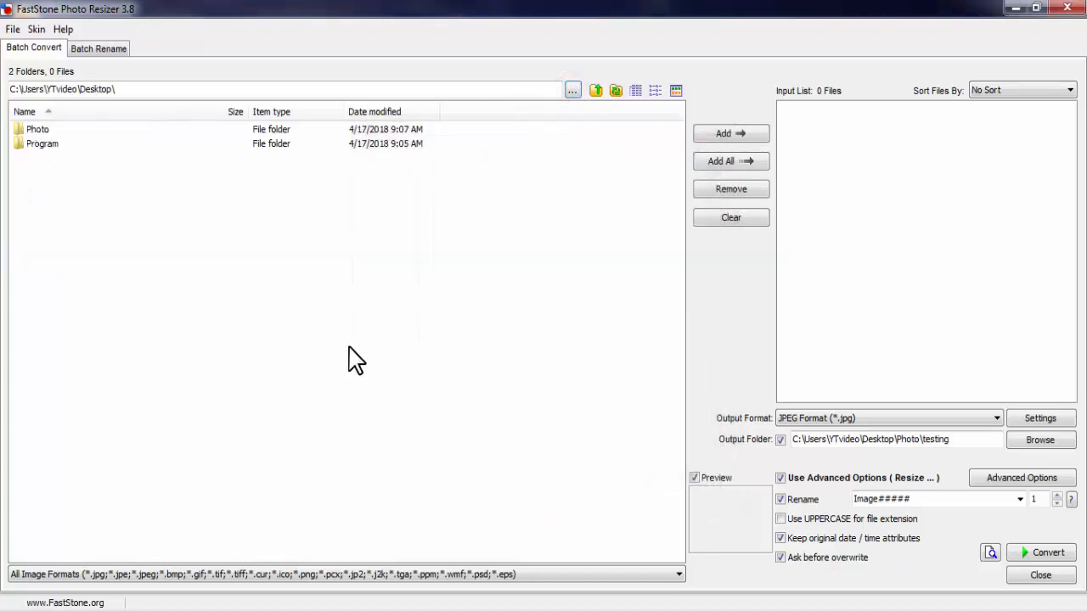
double_click(37, 128)
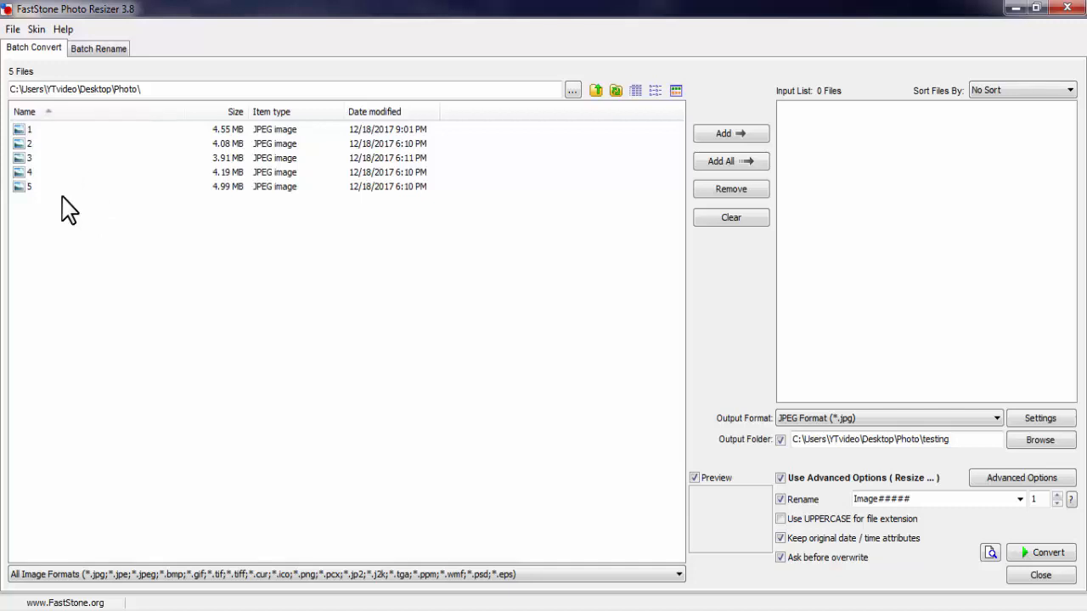
Add only photo 2 to the input list, and clear the list again
click(29, 145)
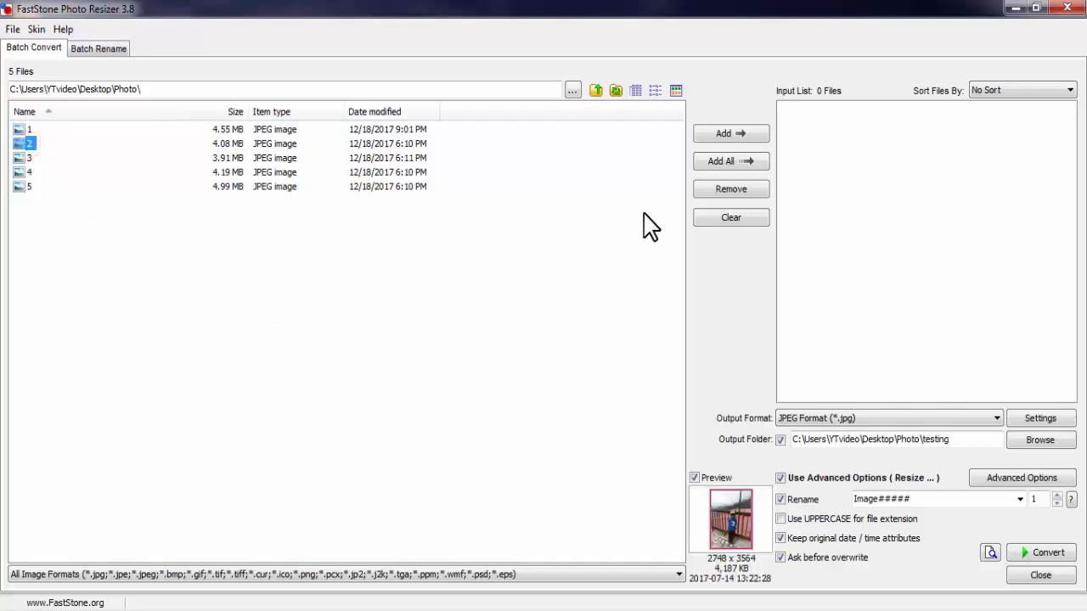
click(736, 136)
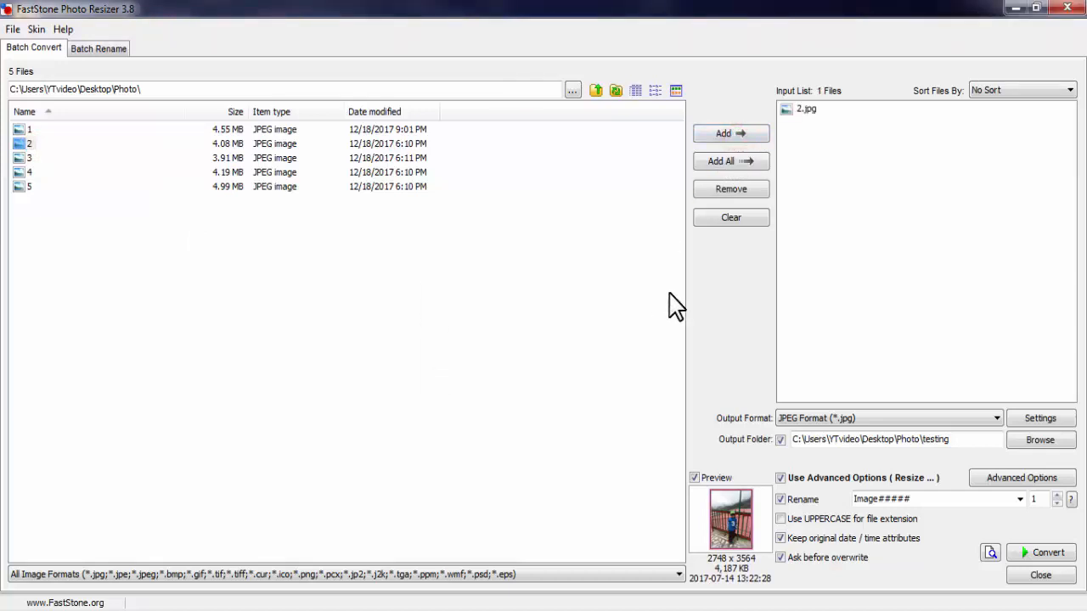
click(730, 217)
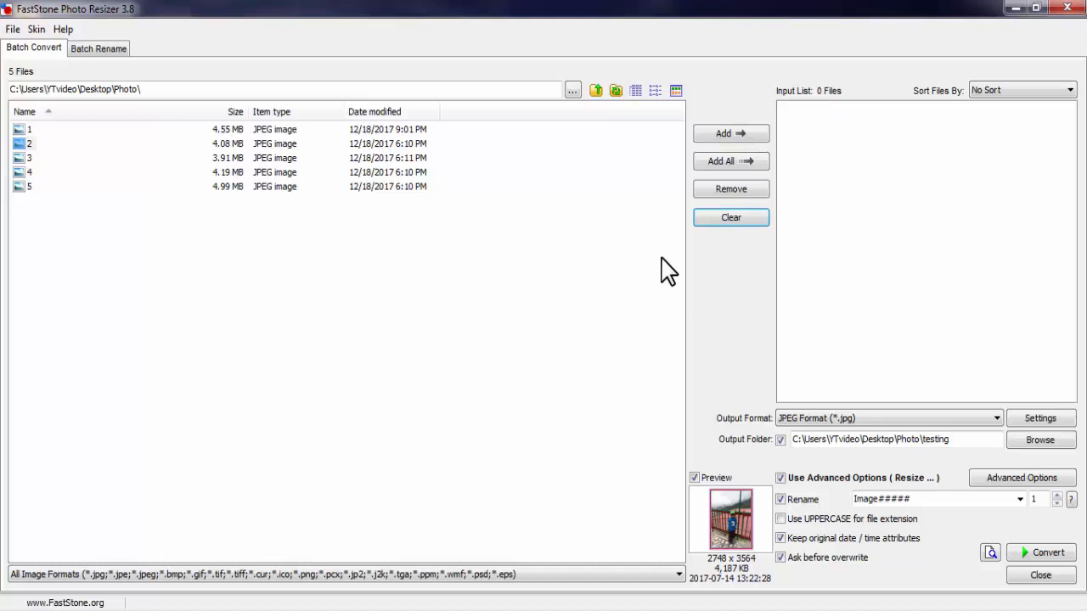
Add all photos in the folder to the input list and enable Add Watermark in the advanced options
click(732, 163)
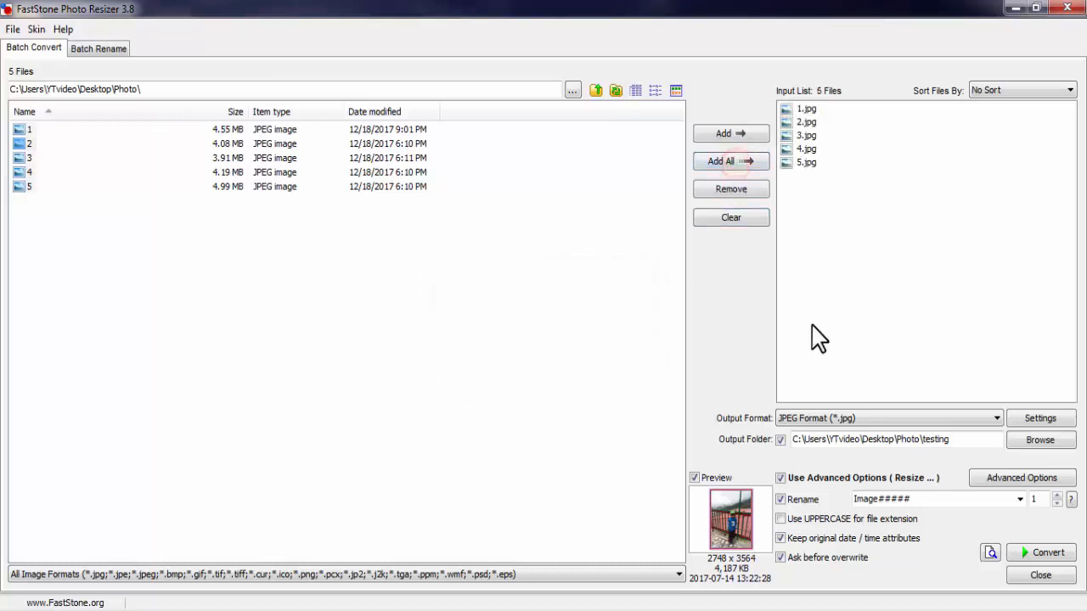
click(1026, 481)
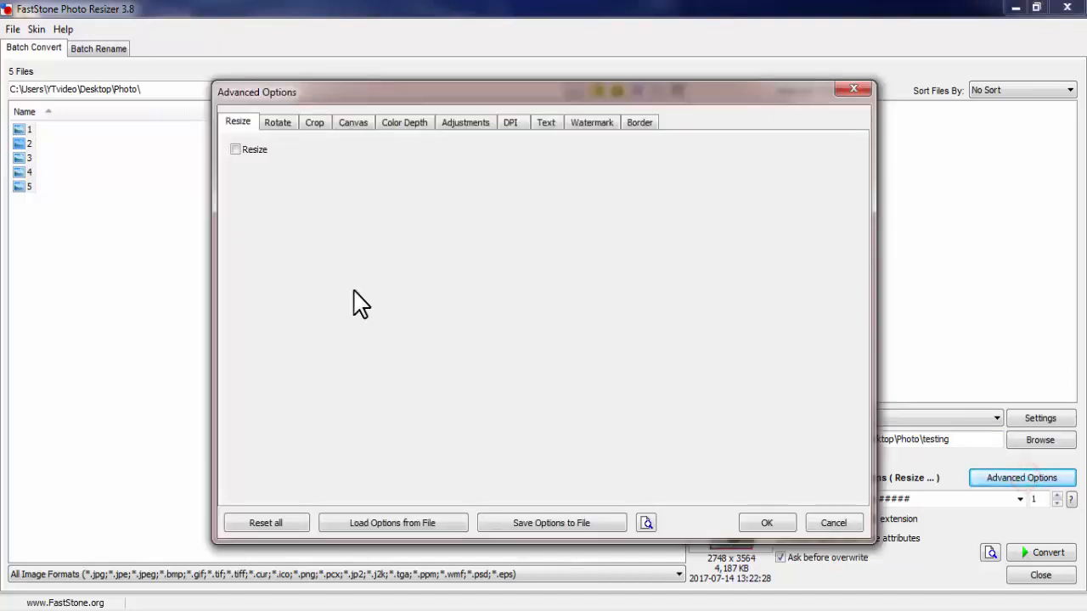
click(595, 122)
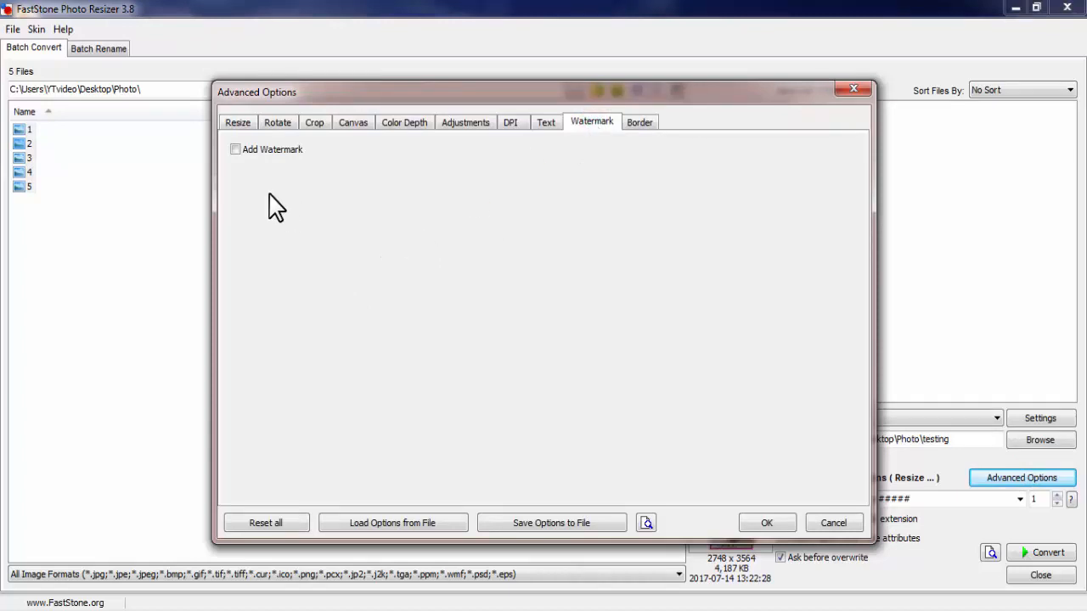
click(236, 150)
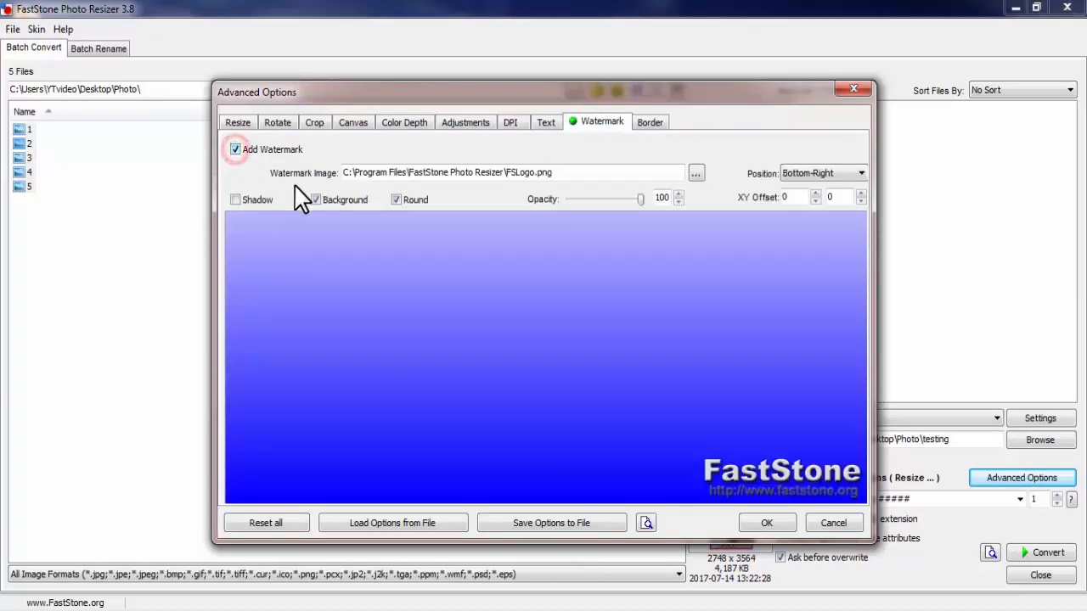
click(696, 174)
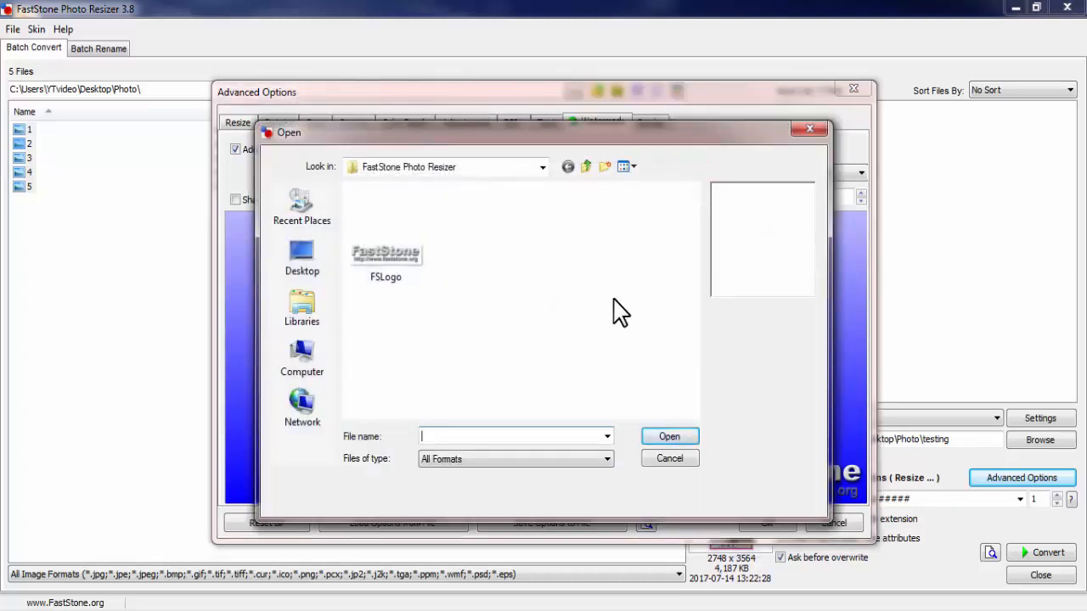
click(585, 168)
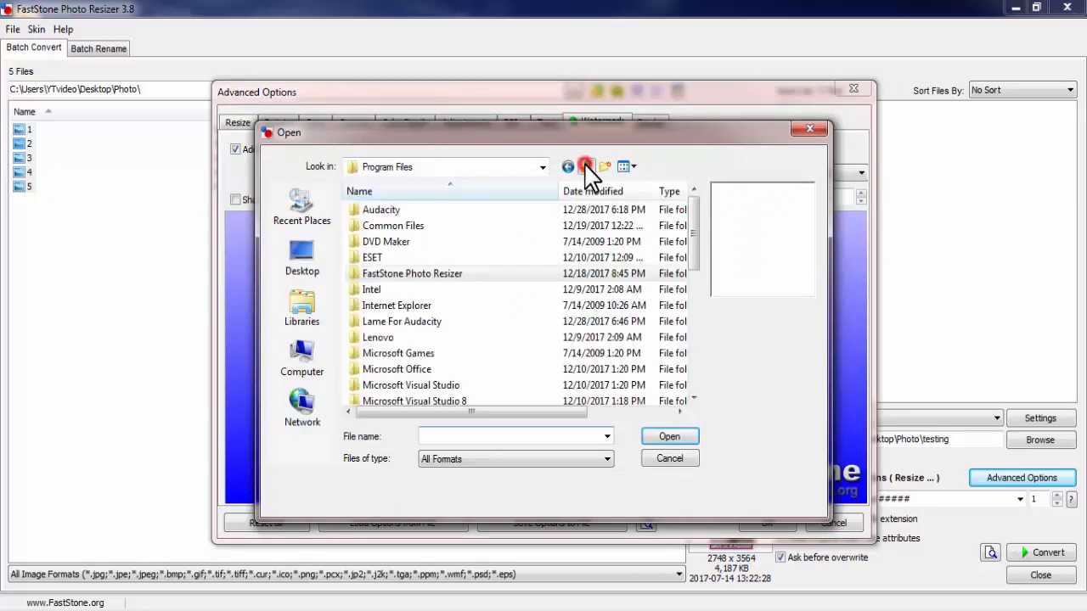
key(Escape)
Choose K.S.C. Logo-1-11-16-Final from the desktop as the watermark image
click(697, 174)
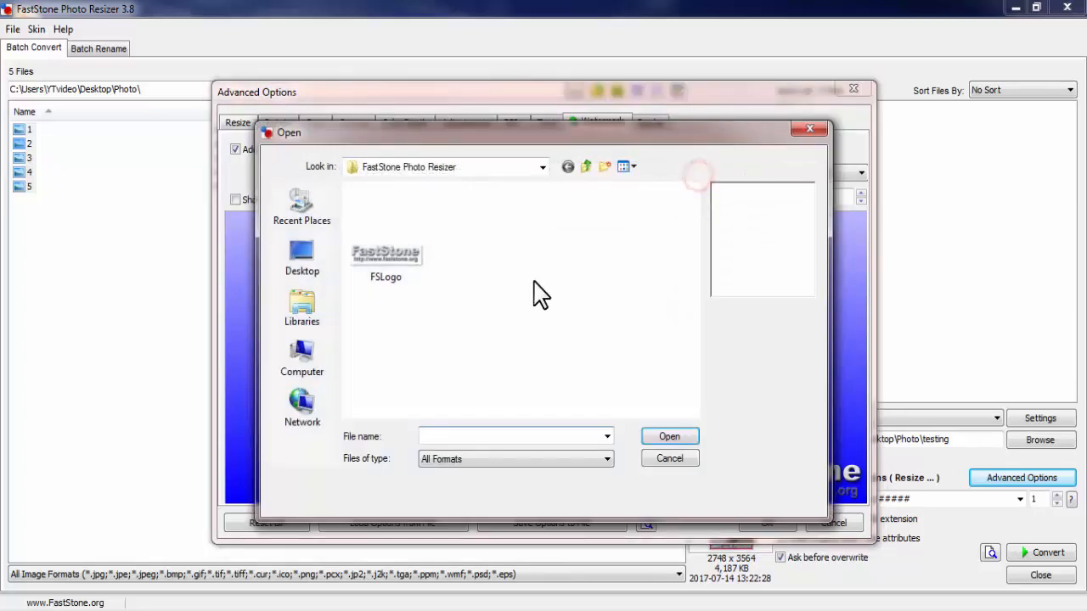
click(303, 259)
click(568, 338)
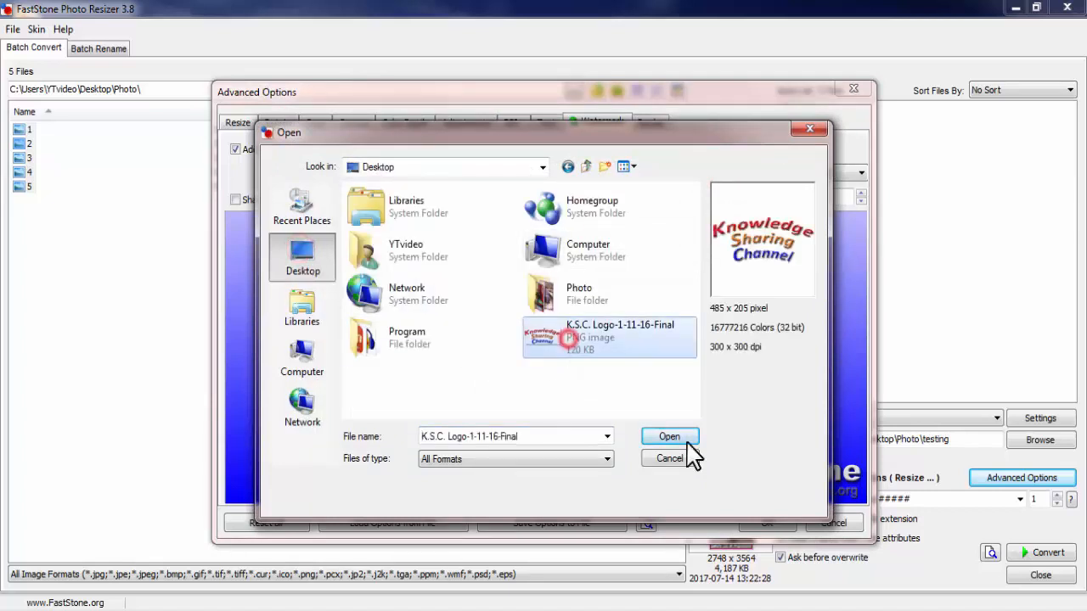
click(669, 437)
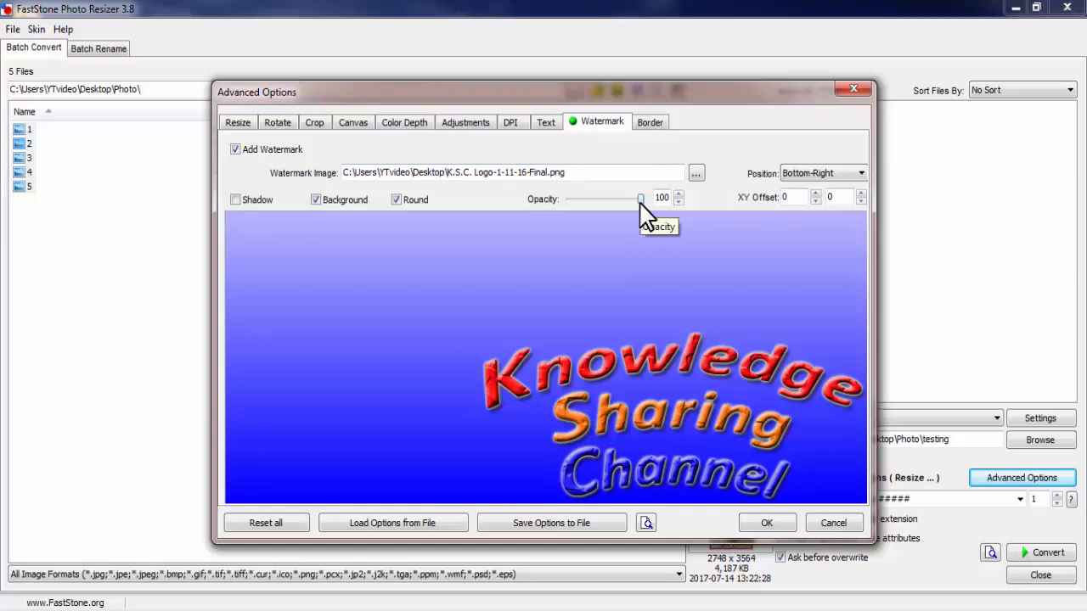
Set the watermark's opacity to 70, accept the advanced options, and turn off renaming of the output files
mouse_move(635, 201)
mouse_down()
mouse_move(579, 209)
mouse_move(618, 208)
mouse_up()
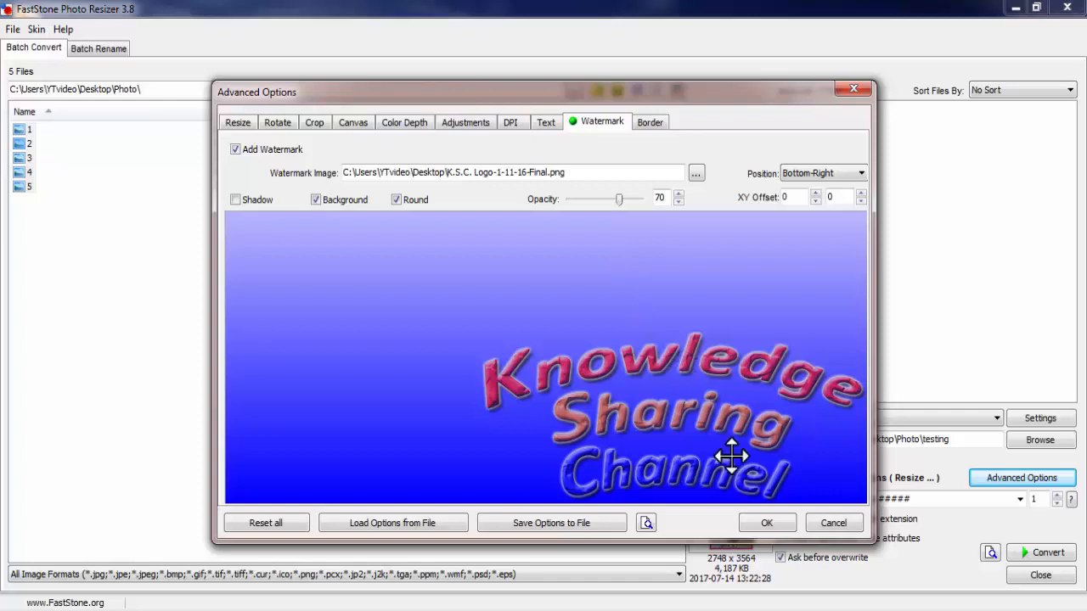
click(768, 521)
click(781, 500)
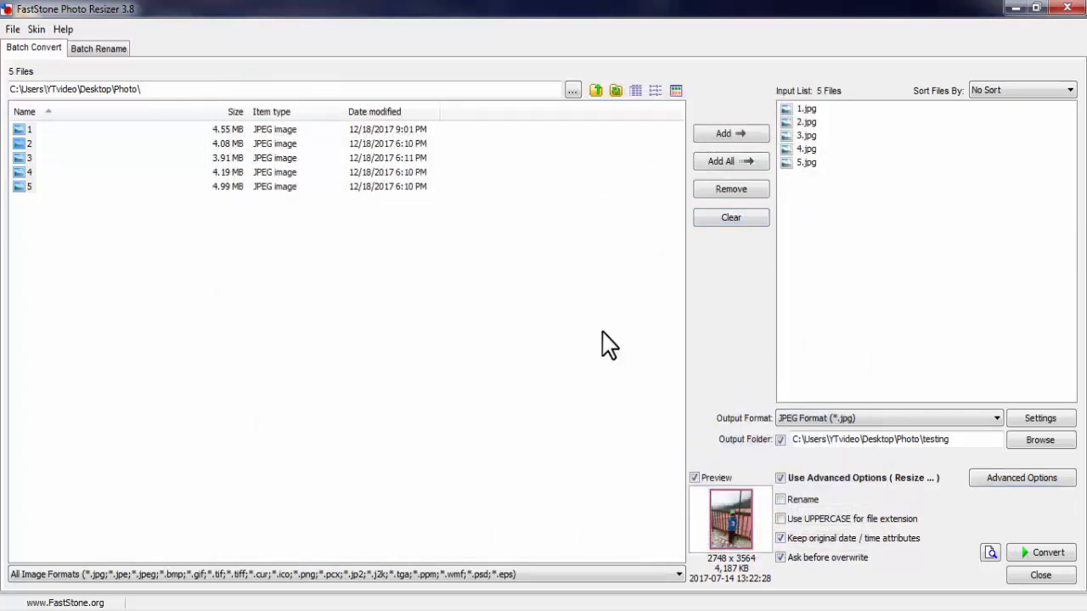
Create a new folder on the desktop with its default name and place it below the FastStone Photo Resizer shortcut
click(1014, 8)
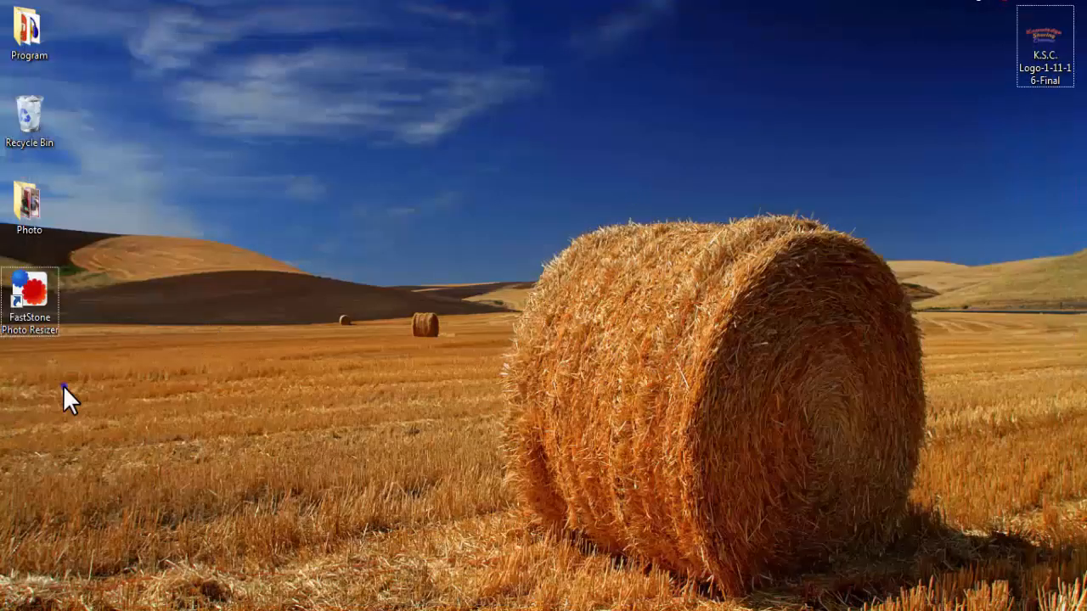
right_click(64, 386)
click(177, 315)
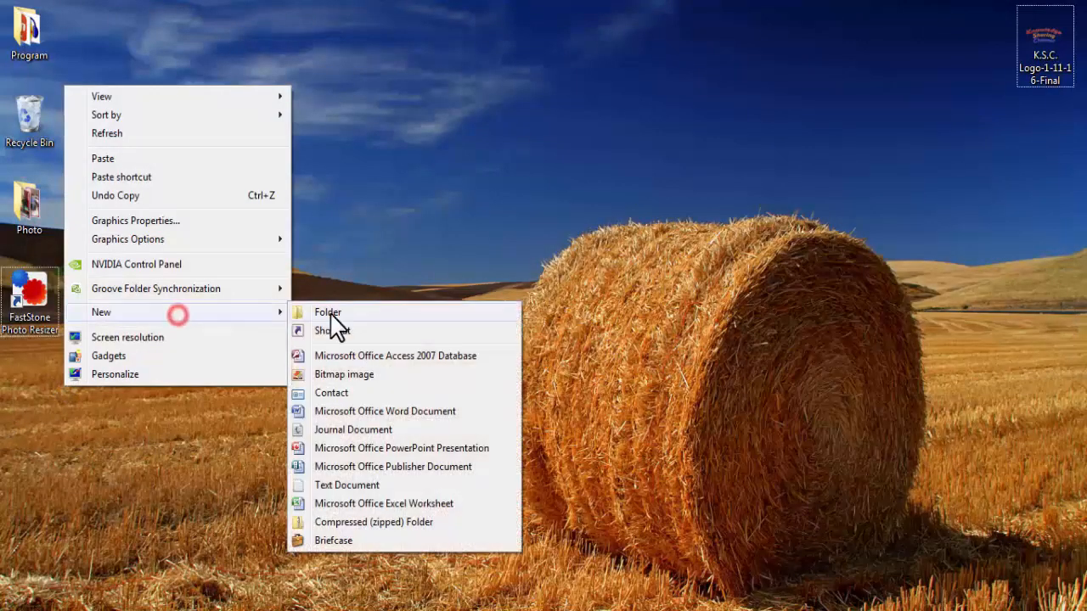
click(343, 312)
click(150, 376)
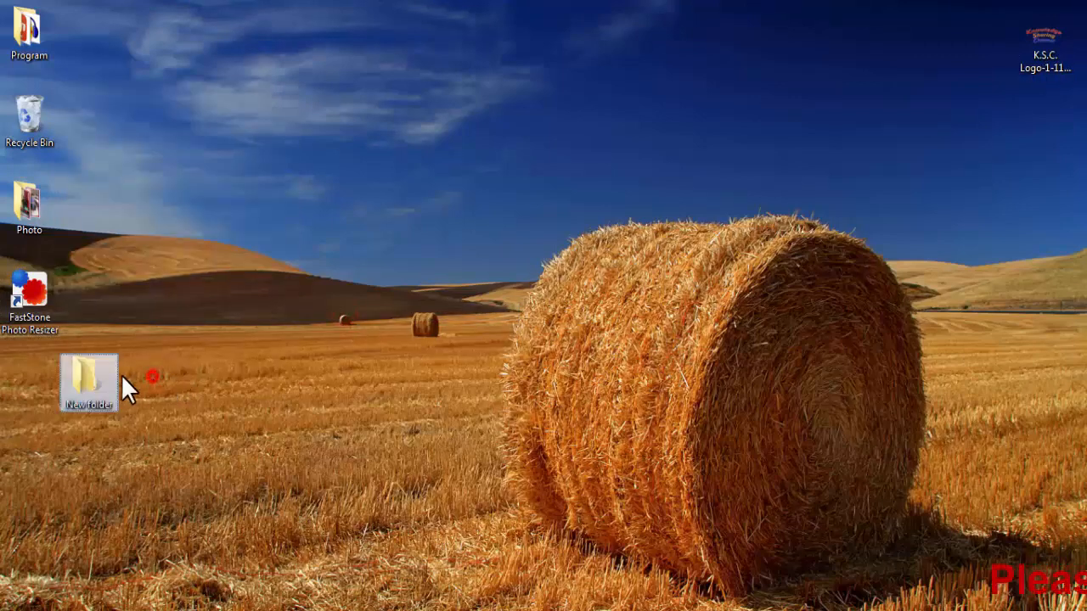
drag(104, 377, 51, 378)
click(159, 405)
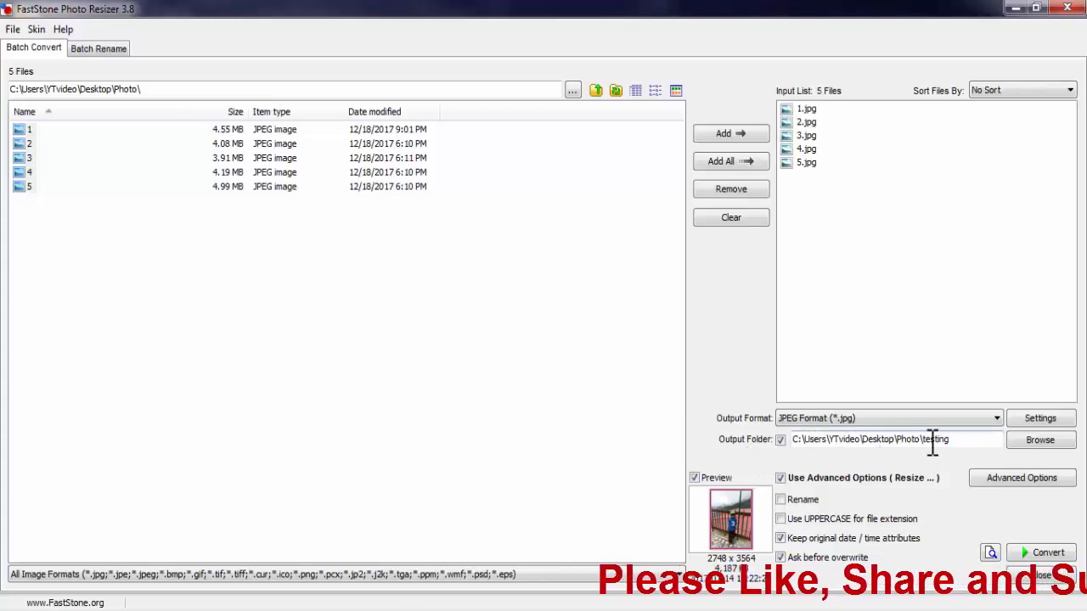
Switch back to FastStone Photo Resizer and set the output folder to New folder on the desktop
click(1044, 442)
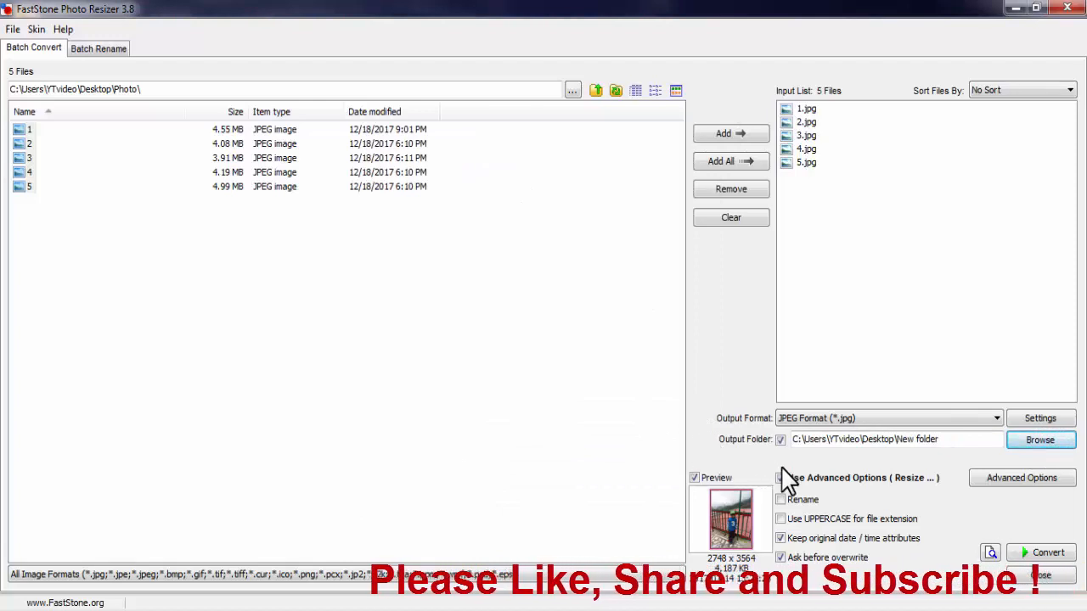
click(781, 478)
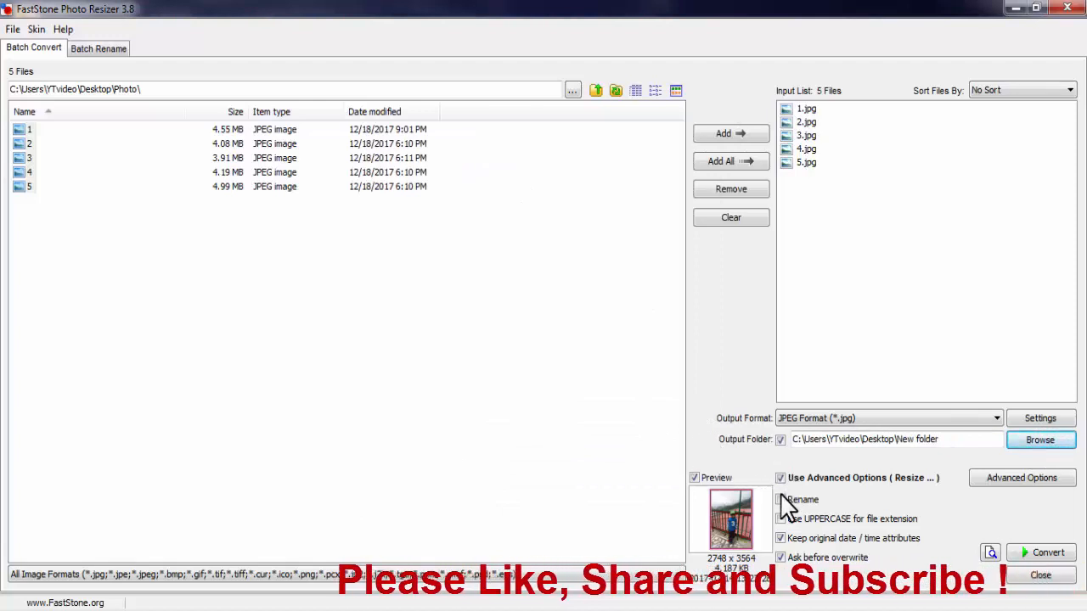
Turn on renaming of the output files and set the name template to Trip#####
click(781, 500)
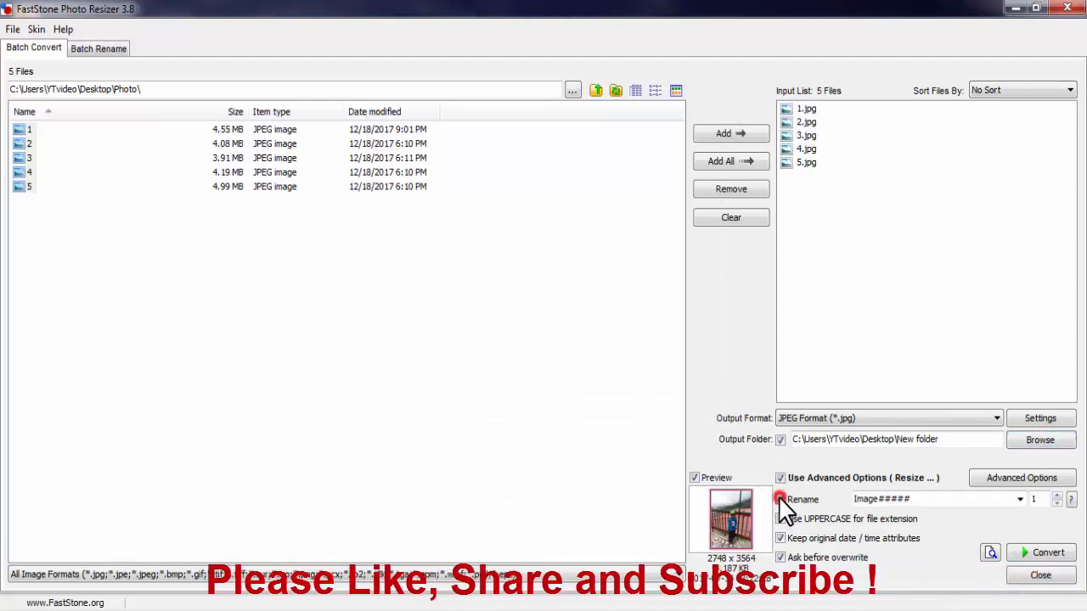
drag(881, 500, 824, 502)
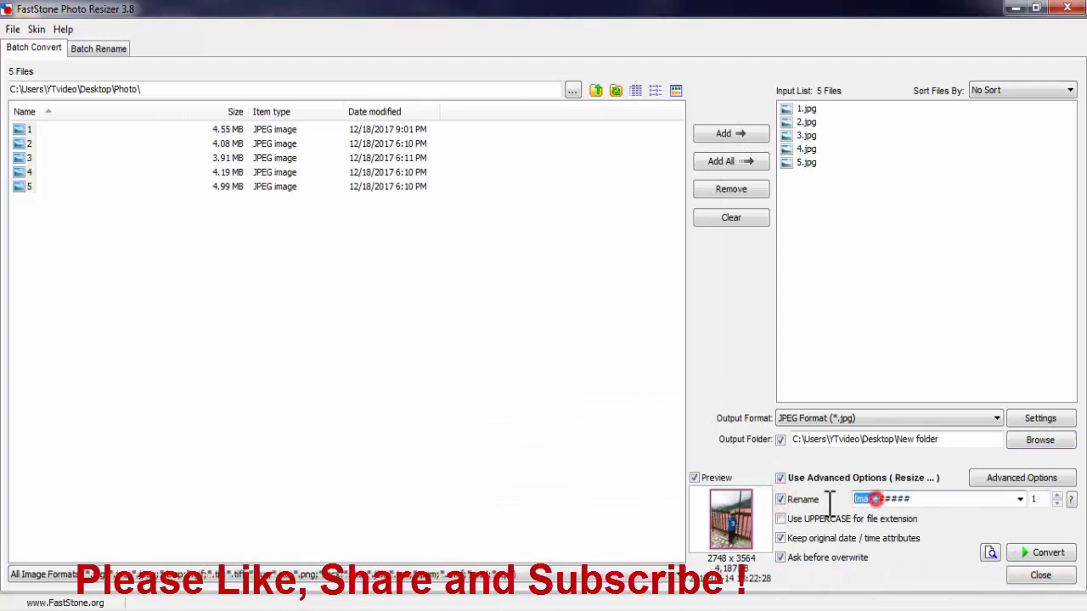
text(Trip)
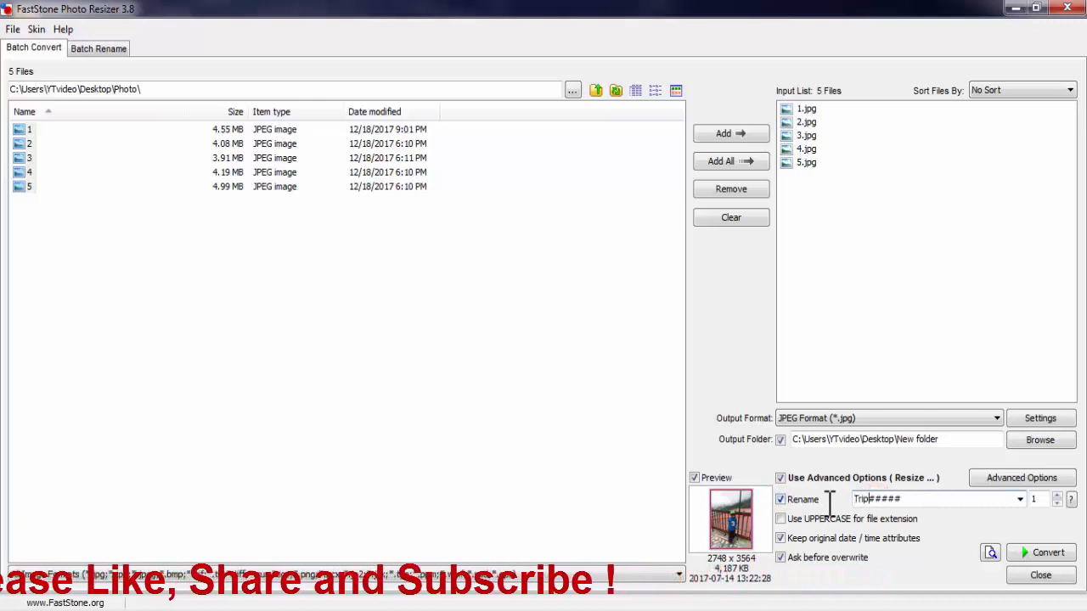
Convert all photos in the input list, dismiss the finished conversion report, and return to the desktop
click(1047, 559)
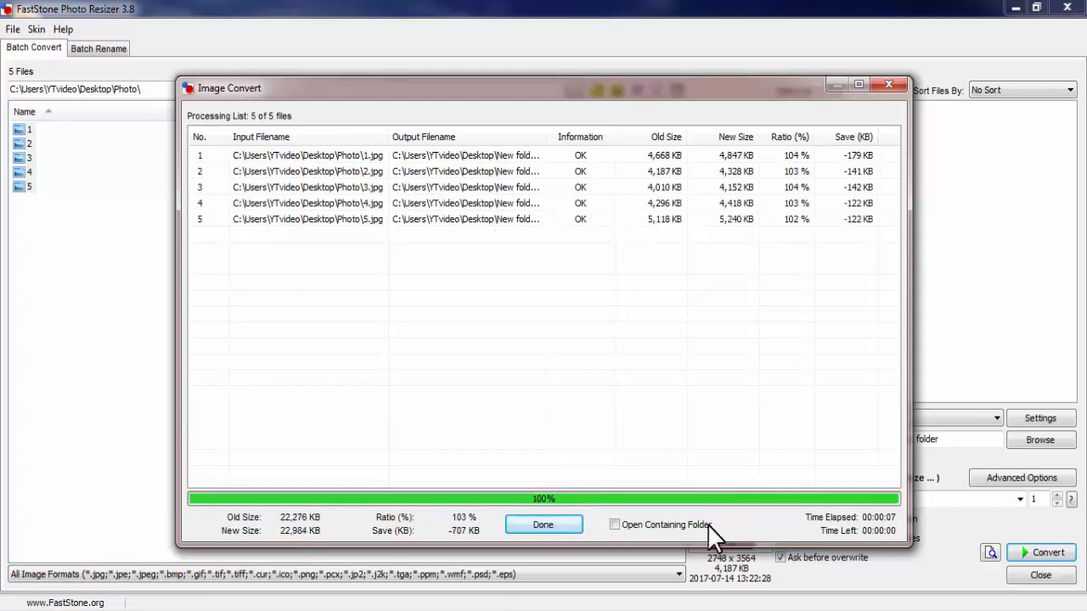
click(546, 524)
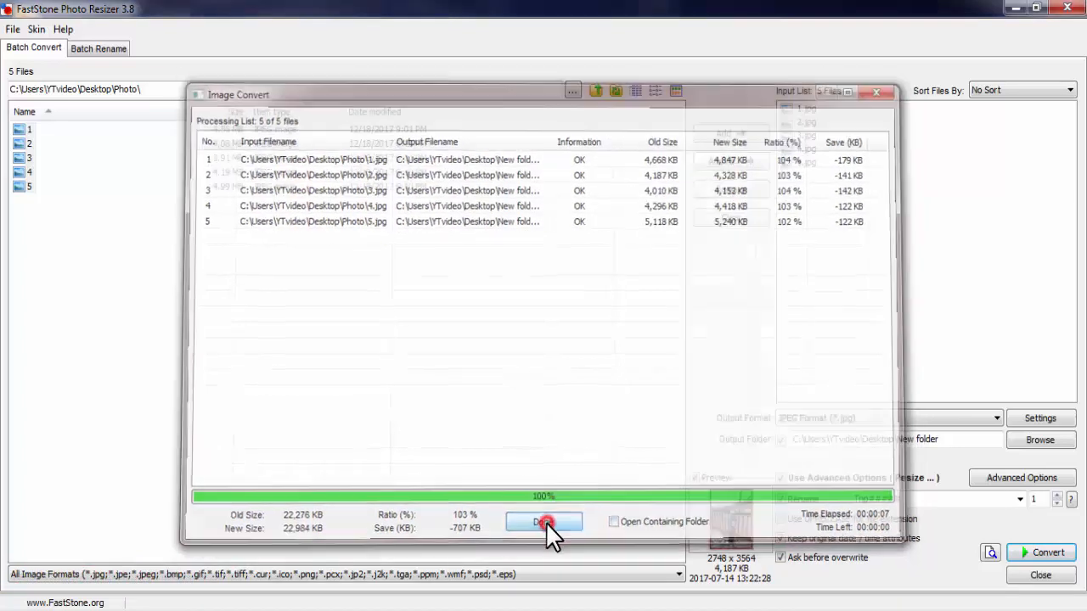
click(1015, 9)
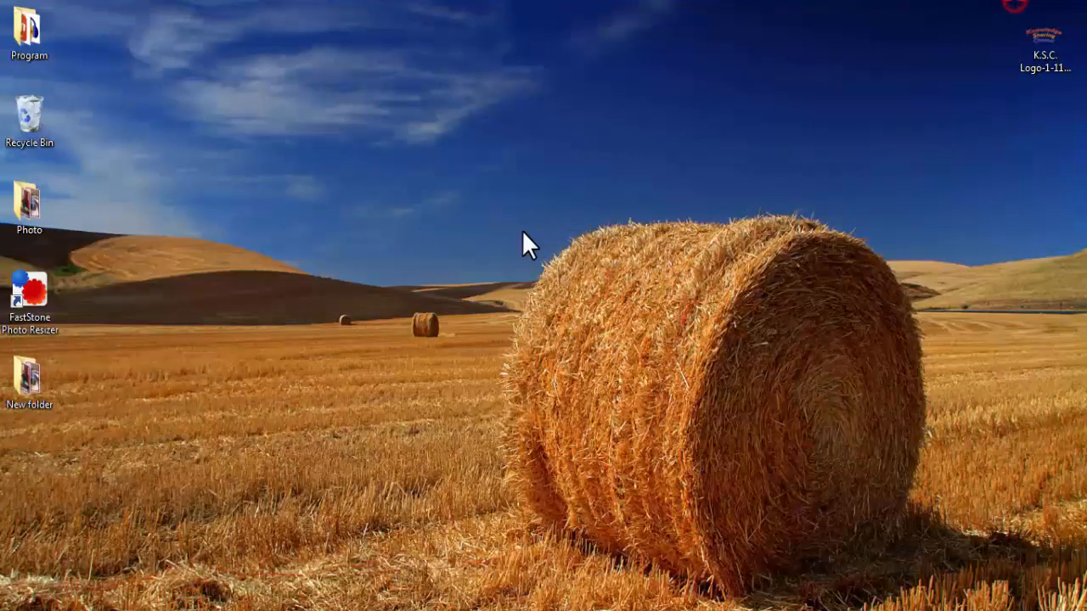
Open New folder on the desktop and look through the converted photos in Windows Photo Viewer, starting with Trip00002, to check the logo watermark
double_click(36, 374)
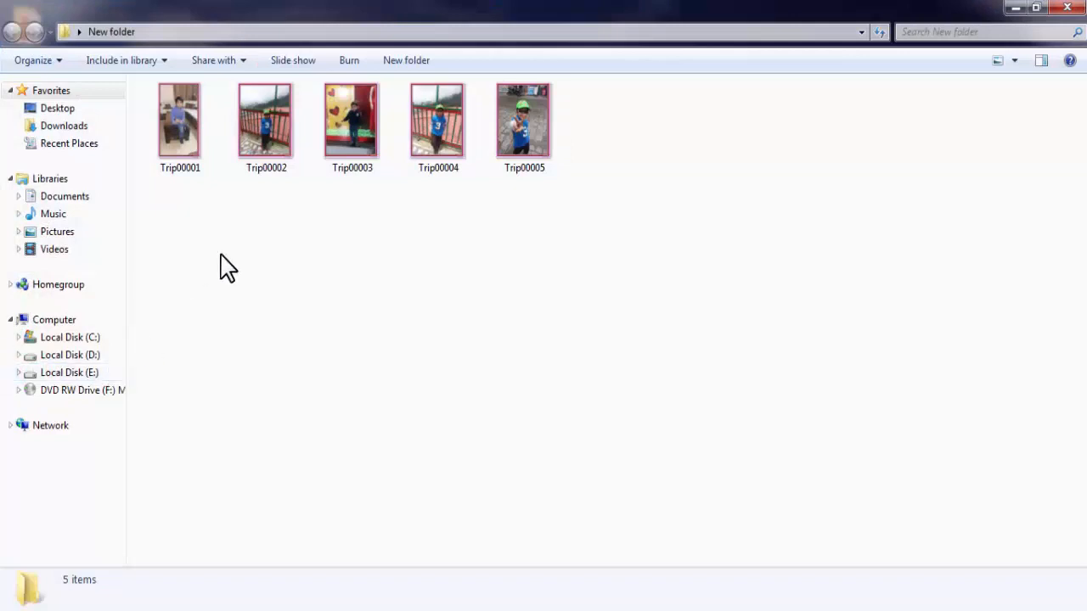
double_click(261, 126)
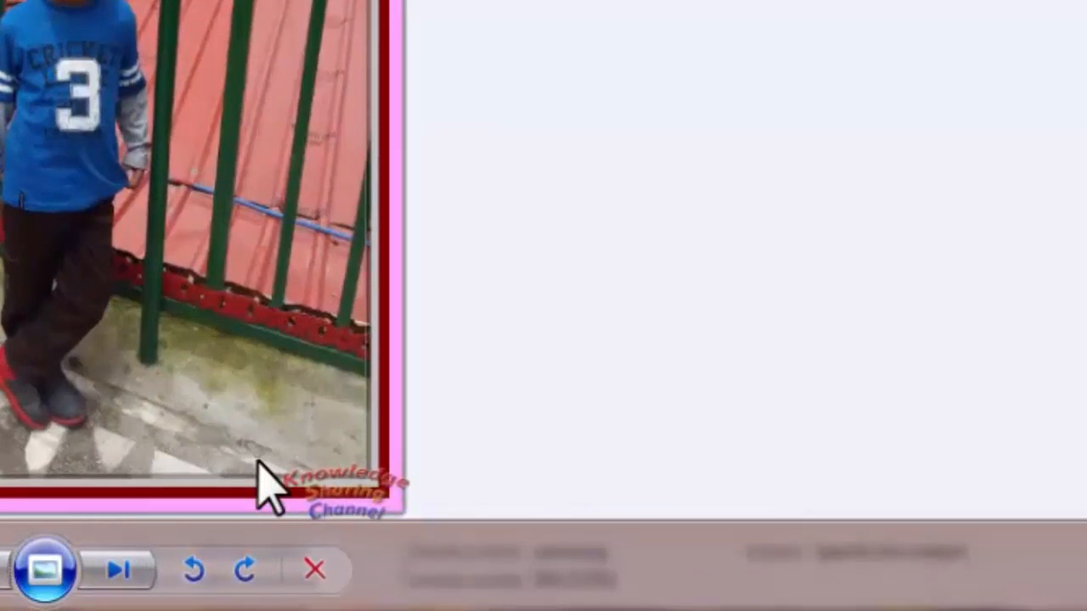
click(125, 573)
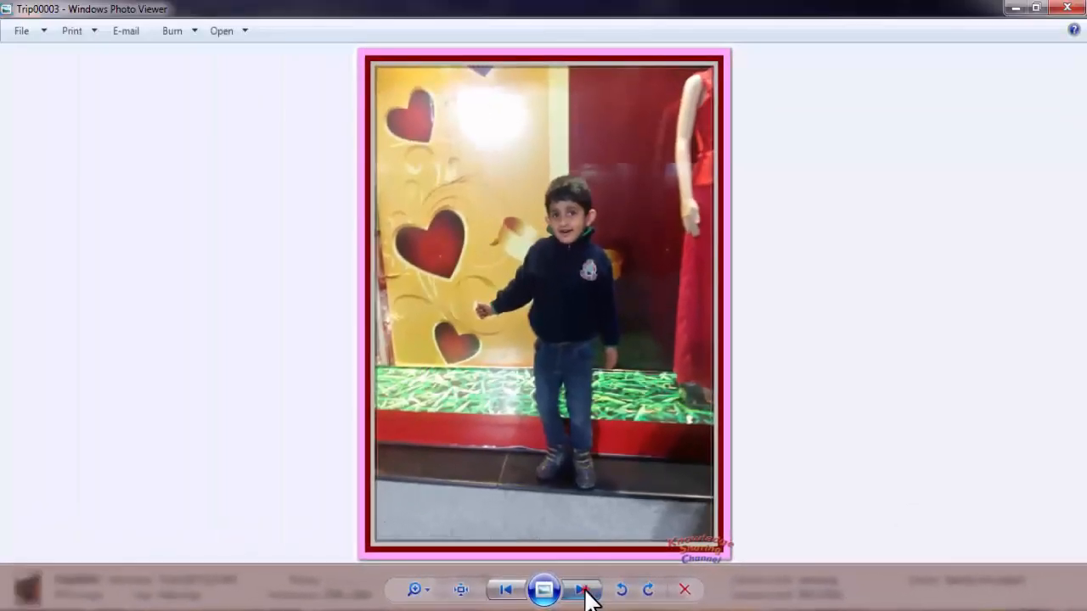
click(127, 573)
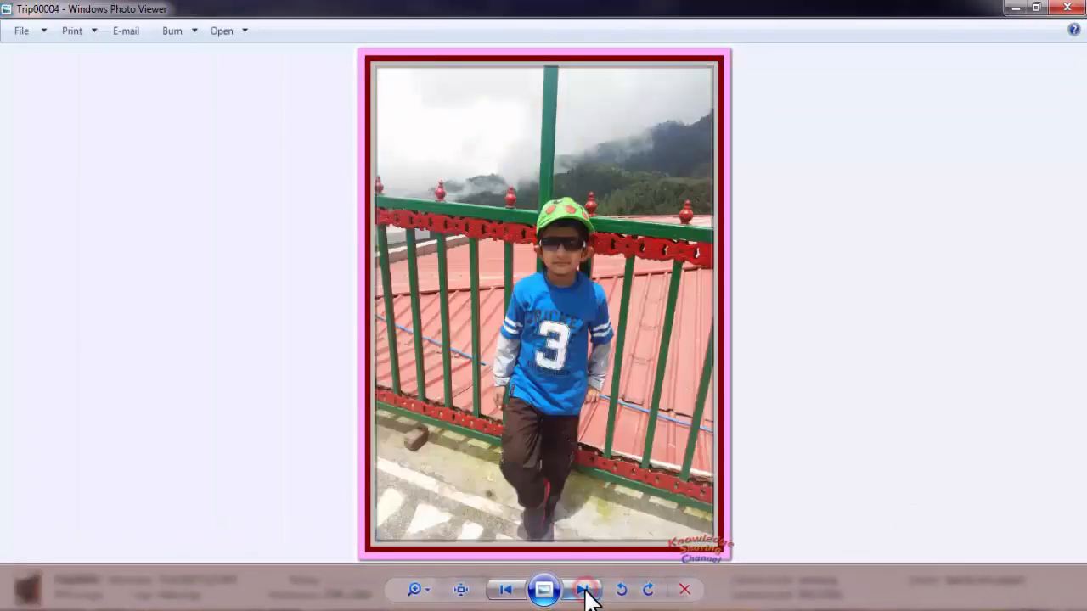
click(584, 590)
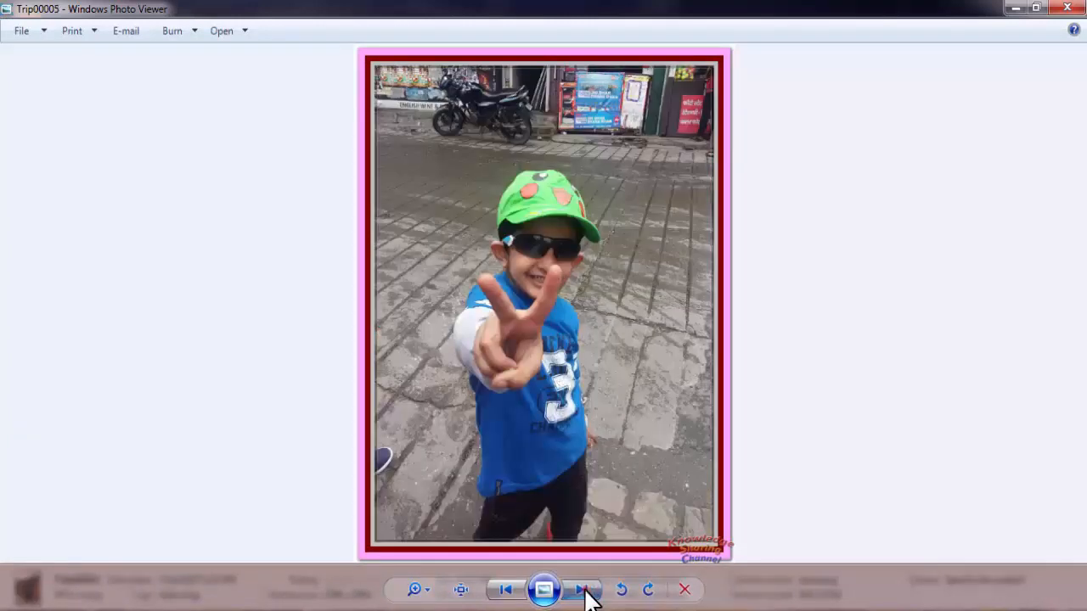
click(585, 590)
click(584, 591)
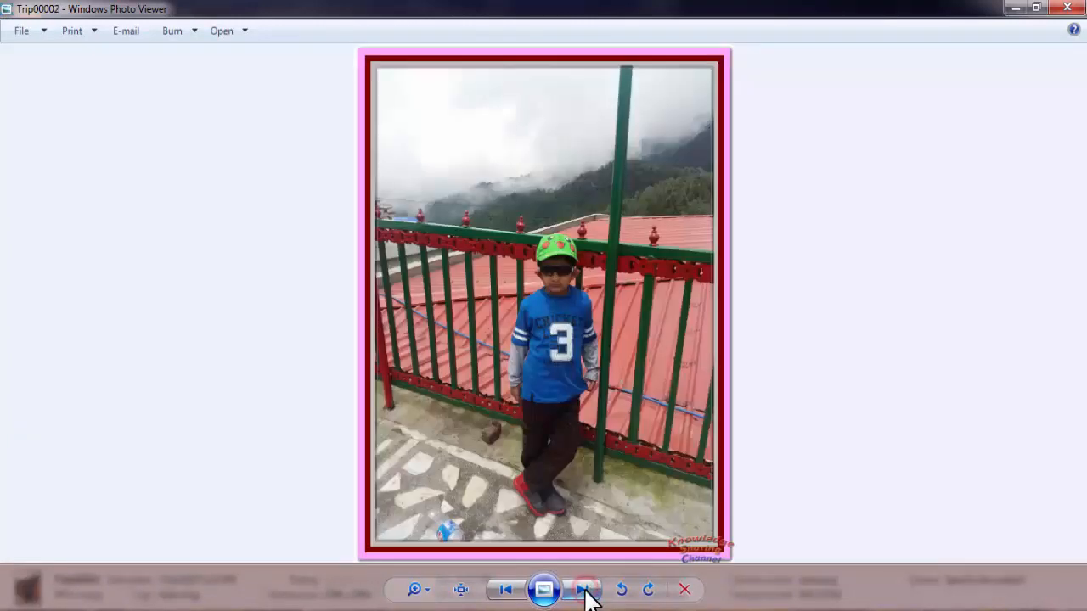